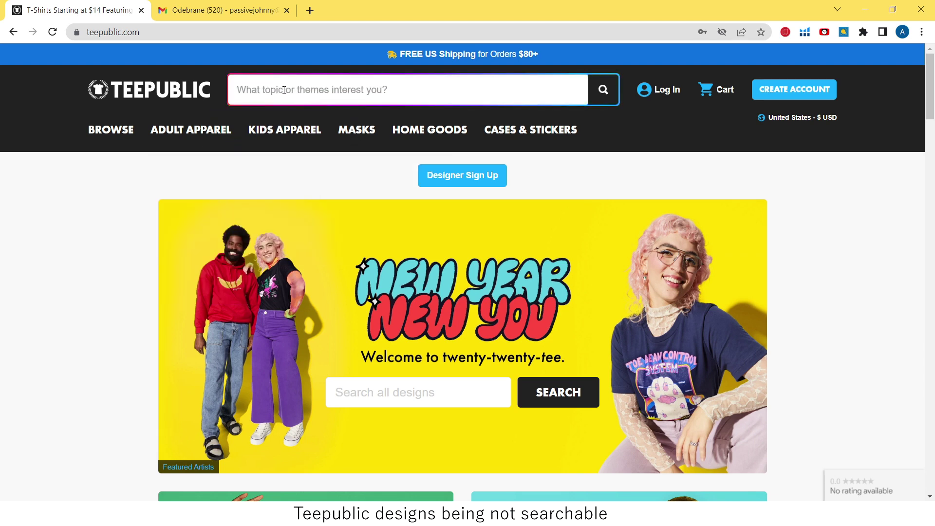
Step: Search TeePublic for 'best mom ever' to list the Best Mom Ever T-Shirts designs
{"action": "left_click", "coordinate": [283, 90]}
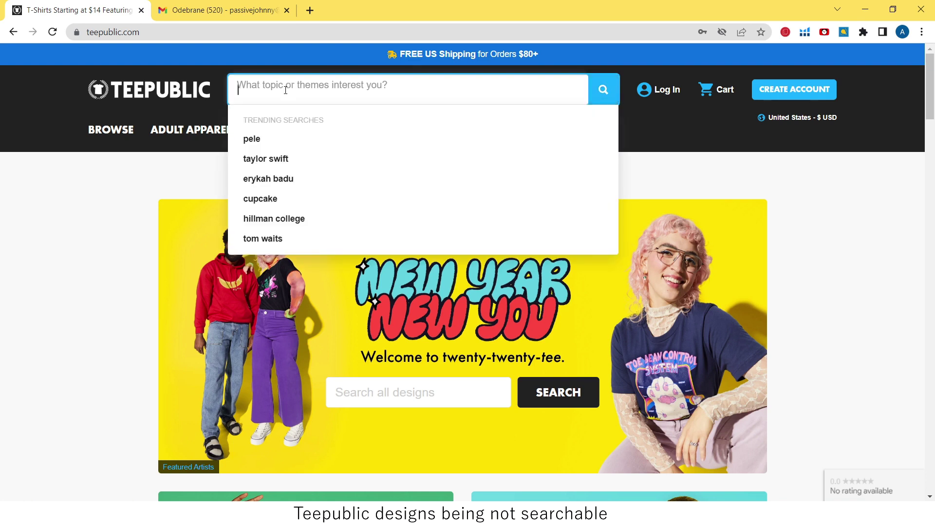
{"action": "type", "text": "best m"}
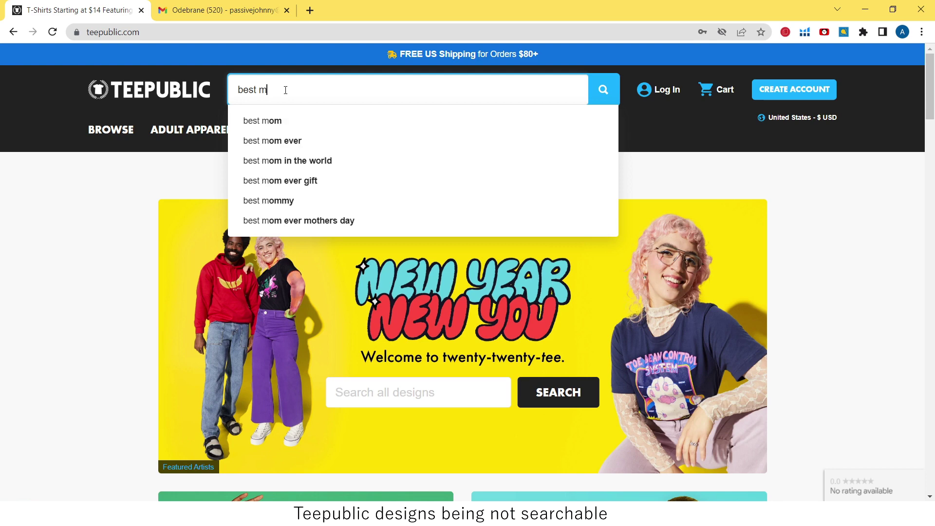
{"action": "type", "text": "om ever"}
{"action": "key", "text": "Return"}
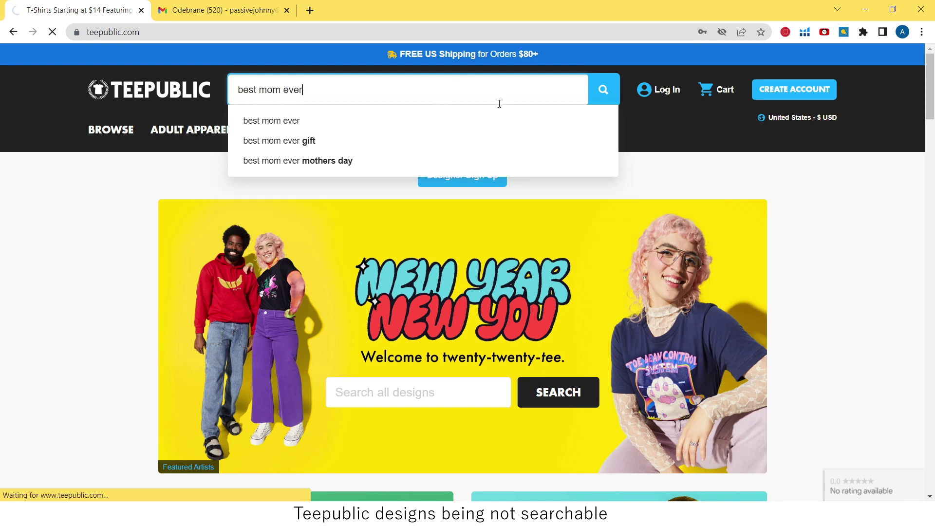
{"action": "scroll", "coordinate": [402, 214], "scroll_direction": "down", "scroll_amount": 3}
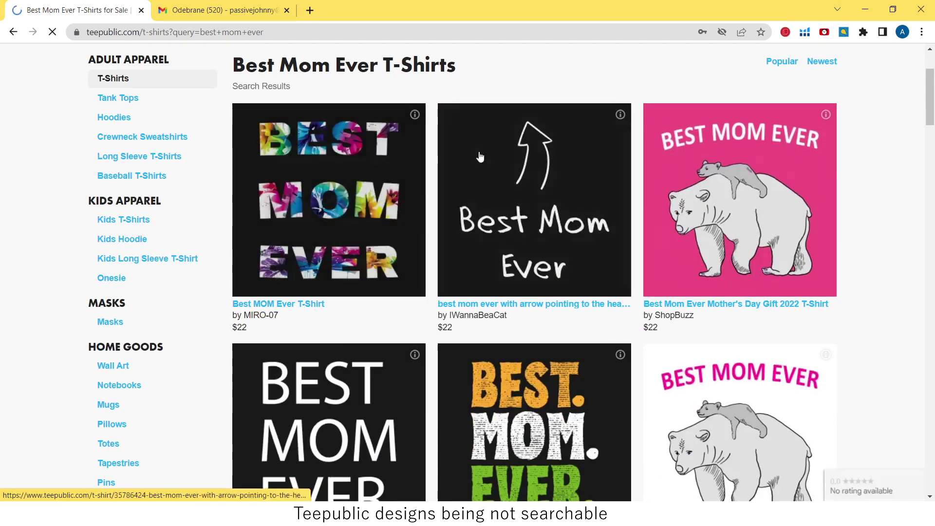
{"action": "scroll", "coordinate": [395, 190], "scroll_direction": "down", "scroll_amount": 3}
{"action": "scroll", "coordinate": [387, 162], "scroll_direction": "down", "scroll_amount": 2}
{"action": "scroll", "coordinate": [387, 161], "scroll_direction": "down", "scroll_amount": 4}
{"action": "scroll", "coordinate": [410, 183], "scroll_direction": "down", "scroll_amount": 4}
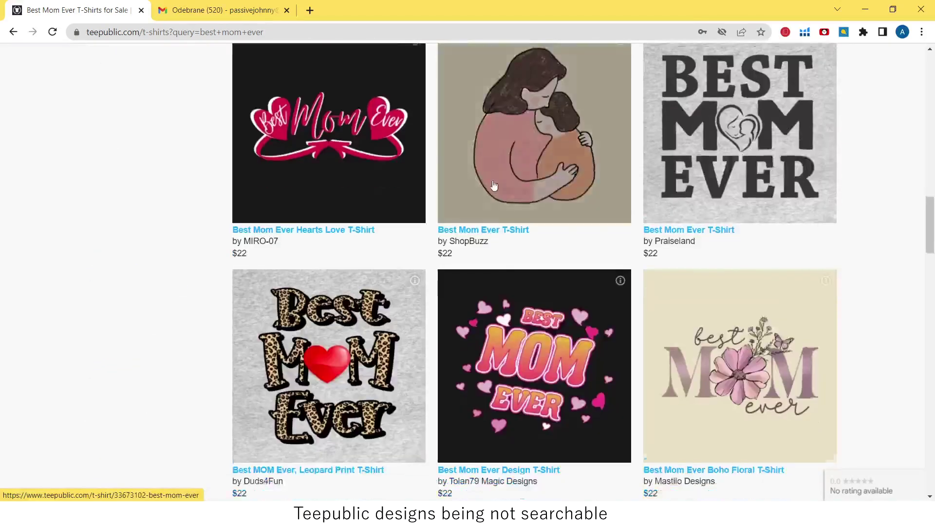
{"action": "scroll", "coordinate": [452, 205], "scroll_direction": "down", "scroll_amount": 4}
{"action": "scroll", "coordinate": [504, 229], "scroll_direction": "down", "scroll_amount": 4}
{"action": "scroll", "coordinate": [504, 229], "scroll_direction": "down", "scroll_amount": 5}
{"action": "scroll", "coordinate": [526, 256], "scroll_direction": "down", "scroll_amount": 5}
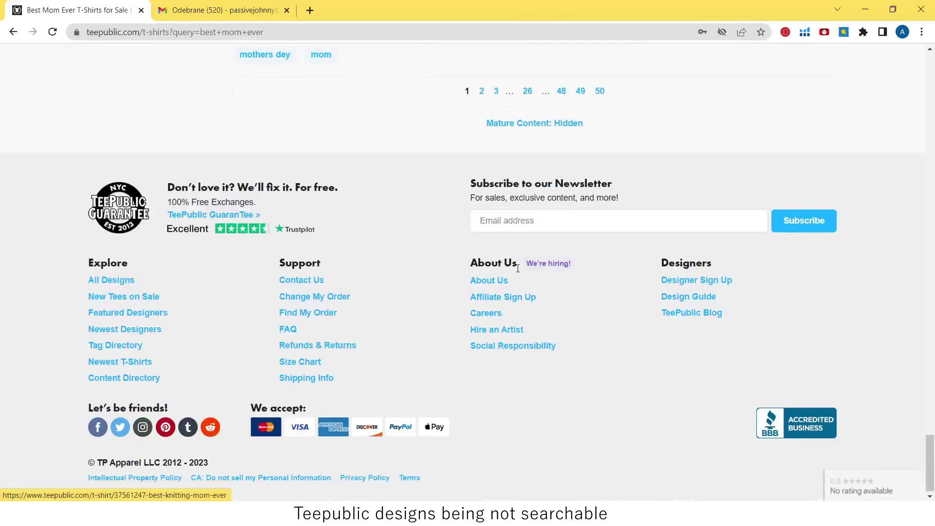
{"action": "scroll", "coordinate": [571, 278], "scroll_direction": "up", "scroll_amount": 2}
{"action": "scroll", "coordinate": [587, 294], "scroll_direction": "up", "scroll_amount": 1}
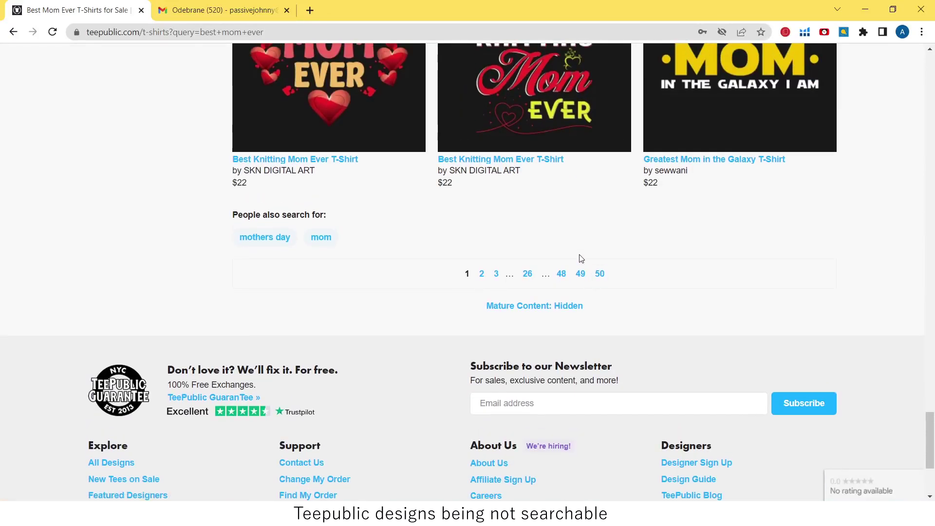
{"action": "scroll", "coordinate": [578, 256], "scroll_direction": "up", "scroll_amount": 1}
{"action": "scroll", "coordinate": [534, 252], "scroll_direction": "up", "scroll_amount": 4}
{"action": "scroll", "coordinate": [523, 252], "scroll_direction": "up", "scroll_amount": 5}
{"action": "scroll", "coordinate": [497, 254], "scroll_direction": "up", "scroll_amount": 5}
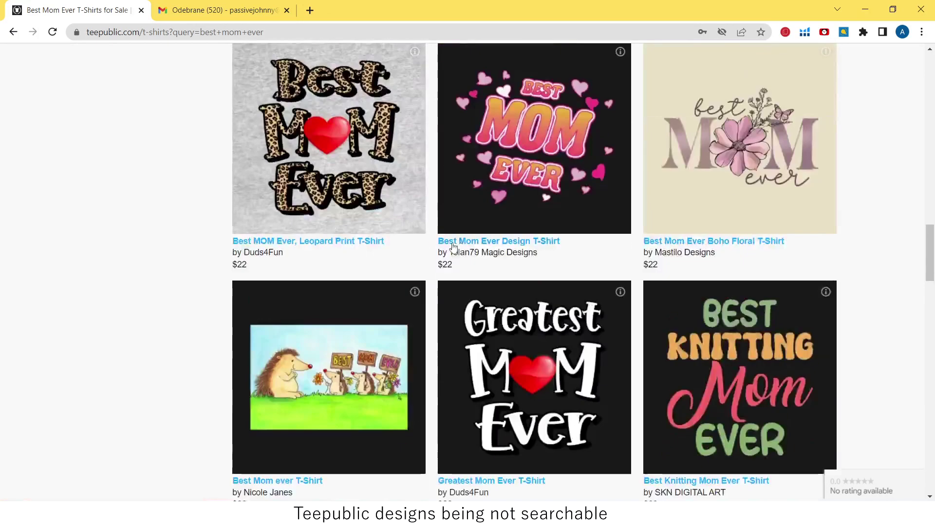
{"action": "scroll", "coordinate": [467, 256], "scroll_direction": "up", "scroll_amount": 5}
{"action": "scroll", "coordinate": [438, 257], "scroll_direction": "up", "scroll_amount": 4}
{"action": "scroll", "coordinate": [428, 259], "scroll_direction": "up", "scroll_amount": 5}
{"action": "scroll", "coordinate": [410, 278], "scroll_direction": "up", "scroll_amount": 5}
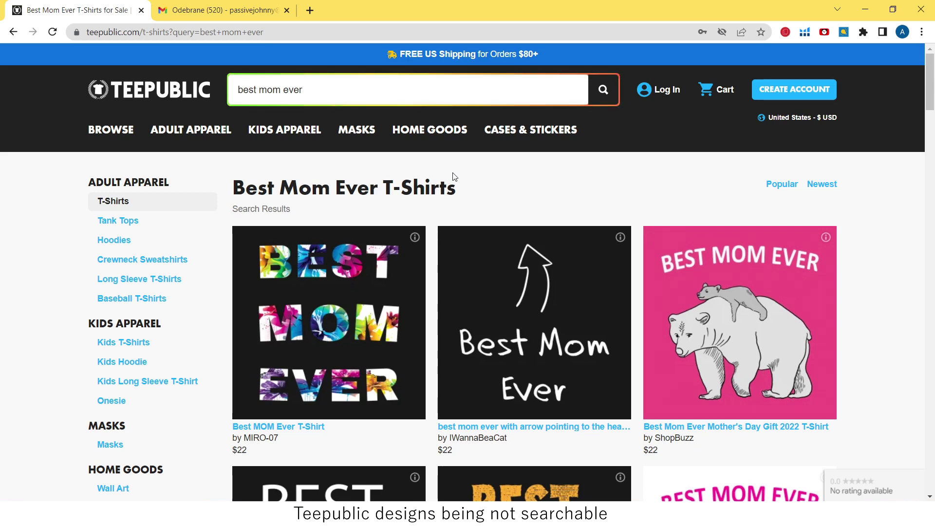
{"action": "scroll", "coordinate": [548, 182], "scroll_direction": "down", "scroll_amount": 2}
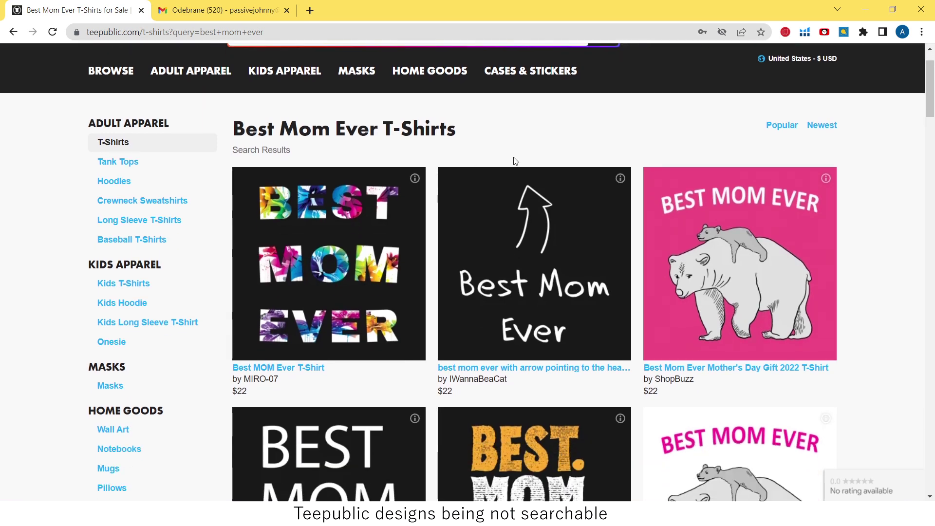
{"action": "scroll", "coordinate": [547, 182], "scroll_direction": "up", "scroll_amount": 2}
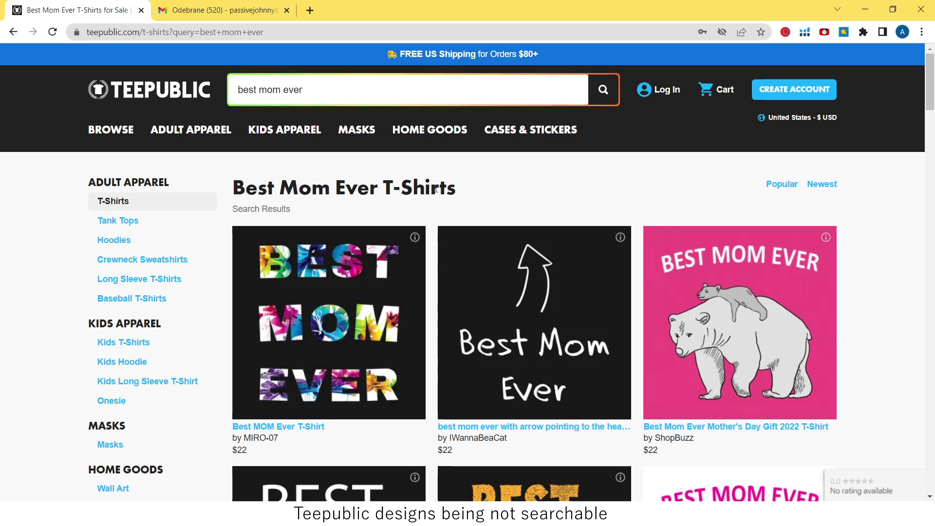
{"action": "left_click", "coordinate": [220, 9]}
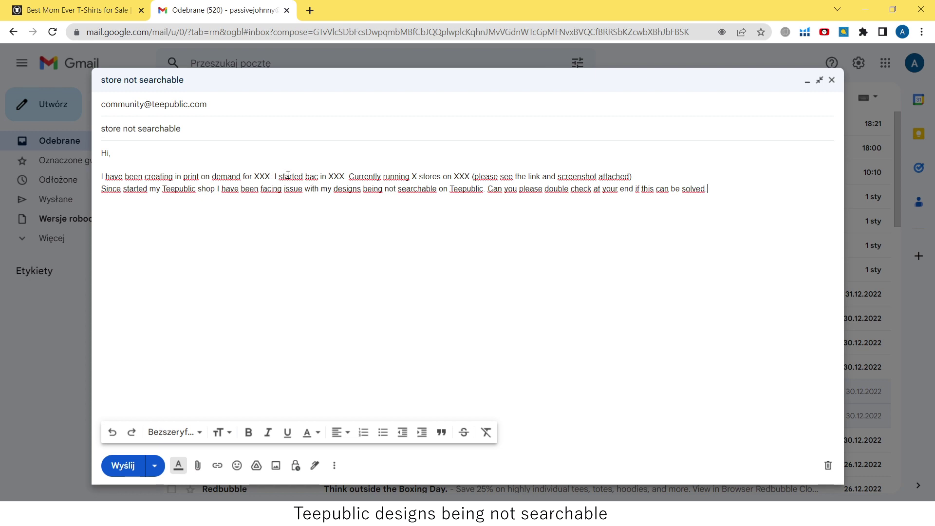
{"action": "left_click", "coordinate": [319, 177]}
{"action": "type", "text": "k"}
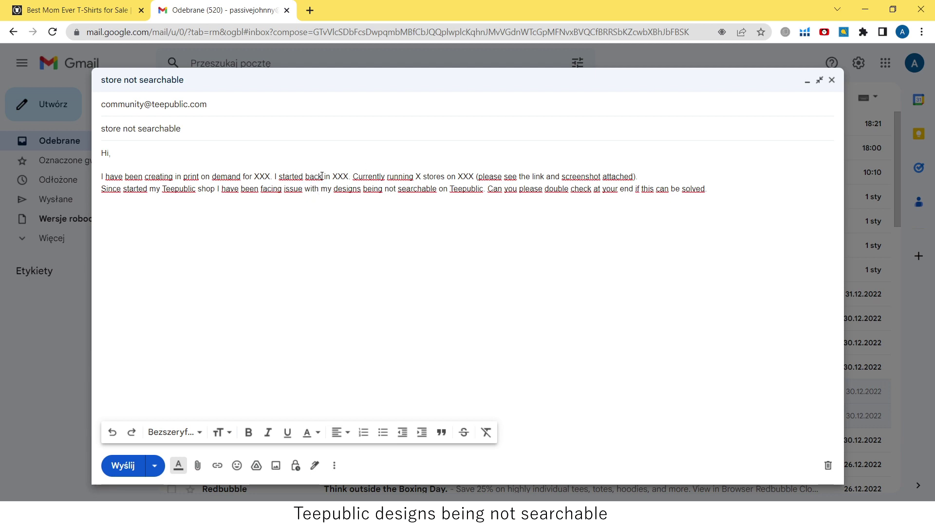
{"action": "double_click", "coordinate": [340, 176]}
{"action": "left_click", "coordinate": [388, 179]}
{"action": "left_click", "coordinate": [385, 175]}
{"action": "left_click_drag", "start_coordinate": [437, 177], "coordinate": [480, 177]}
{"action": "left_click", "coordinate": [463, 188]}
{"action": "left_click_drag", "start_coordinate": [498, 178], "coordinate": [635, 177]}
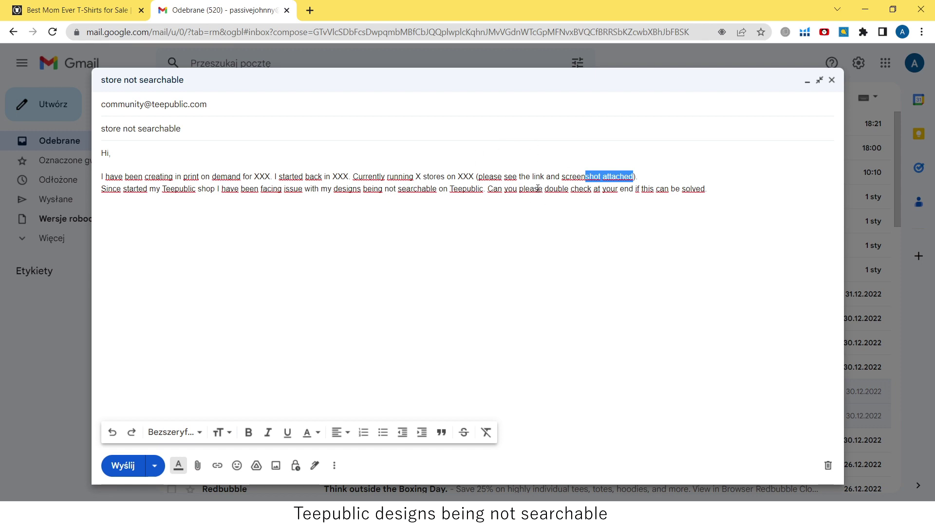
{"action": "left_click", "coordinate": [343, 277]}
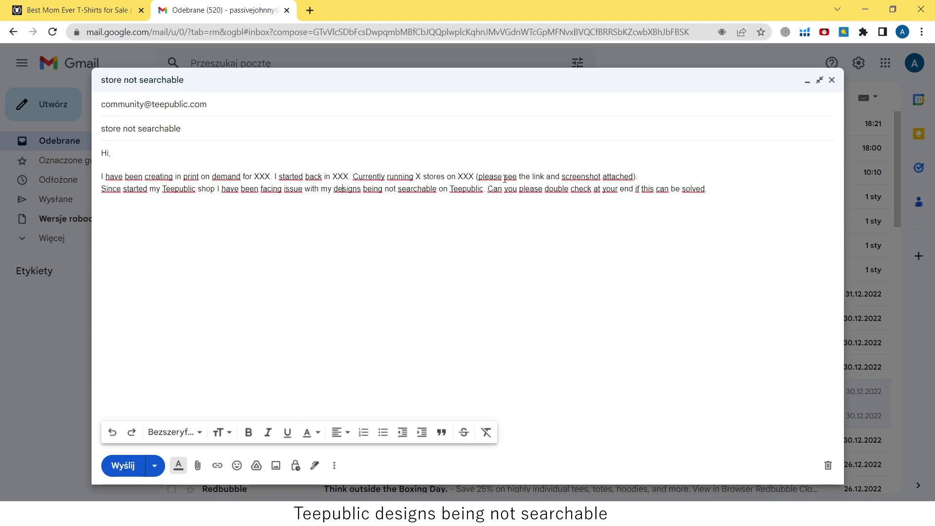
{"action": "left_click_drag", "start_coordinate": [531, 177], "coordinate": [582, 177]}
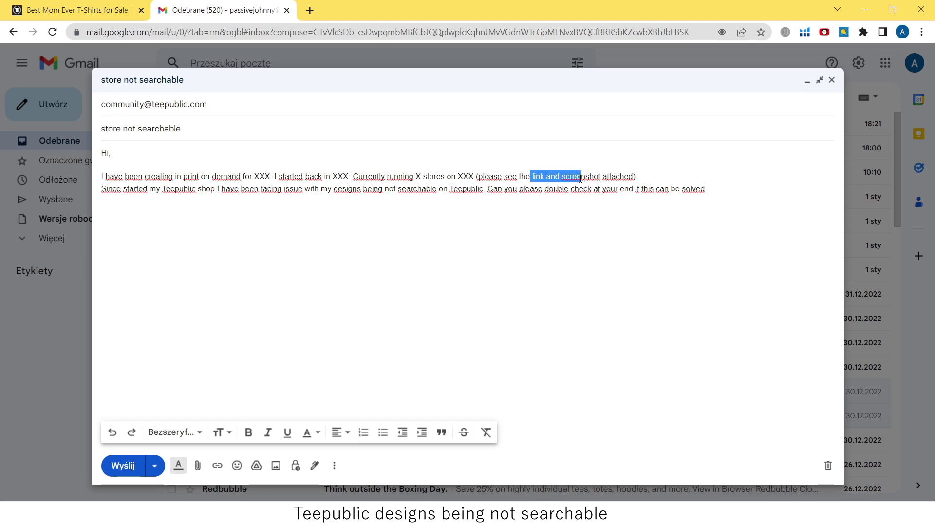
{"action": "left_click", "coordinate": [561, 189]}
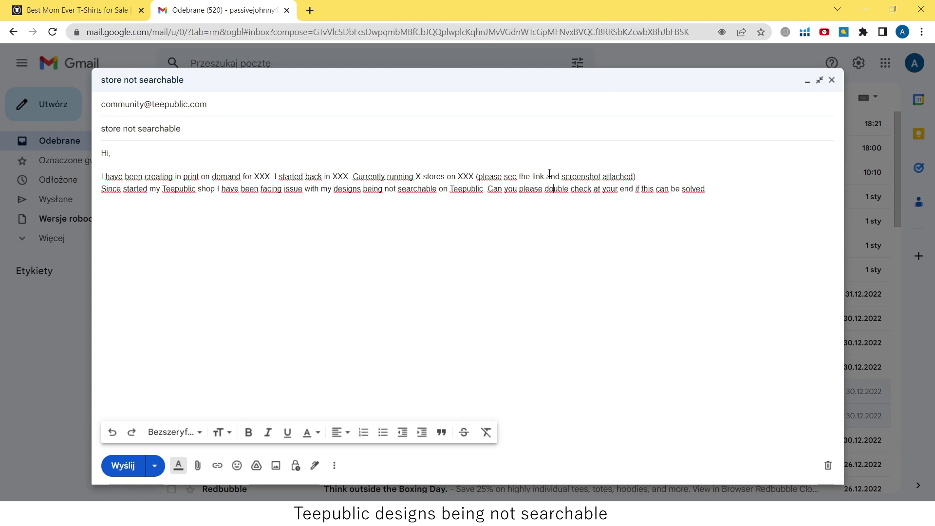
{"action": "left_click_drag", "start_coordinate": [549, 175], "coordinate": [638, 176]}
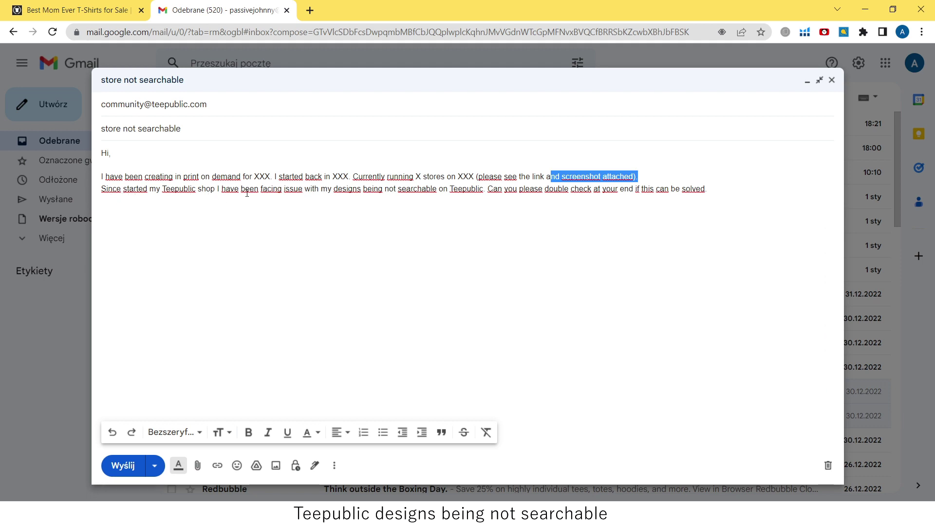
{"action": "left_click_drag", "start_coordinate": [320, 189], "coordinate": [484, 192]}
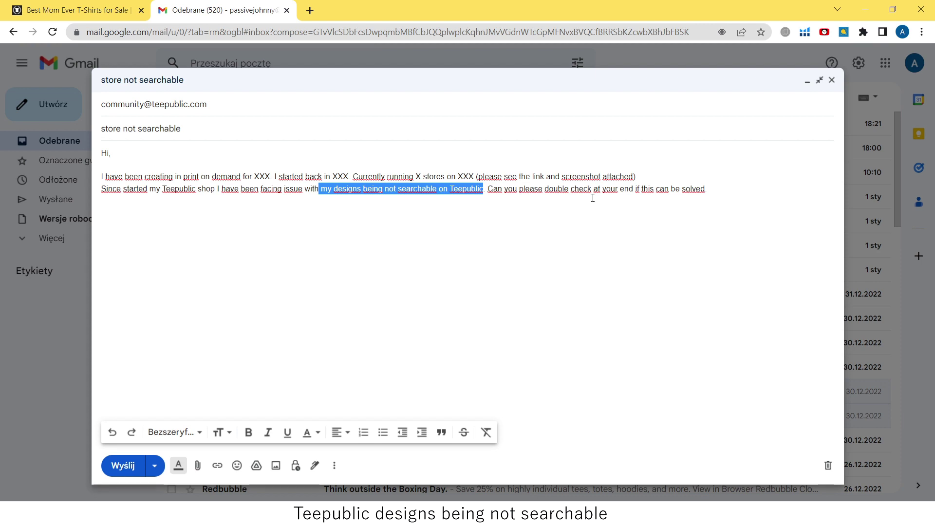
{"action": "left_click_drag", "start_coordinate": [593, 190], "coordinate": [701, 202]}
{"action": "left_click", "coordinate": [465, 189]}
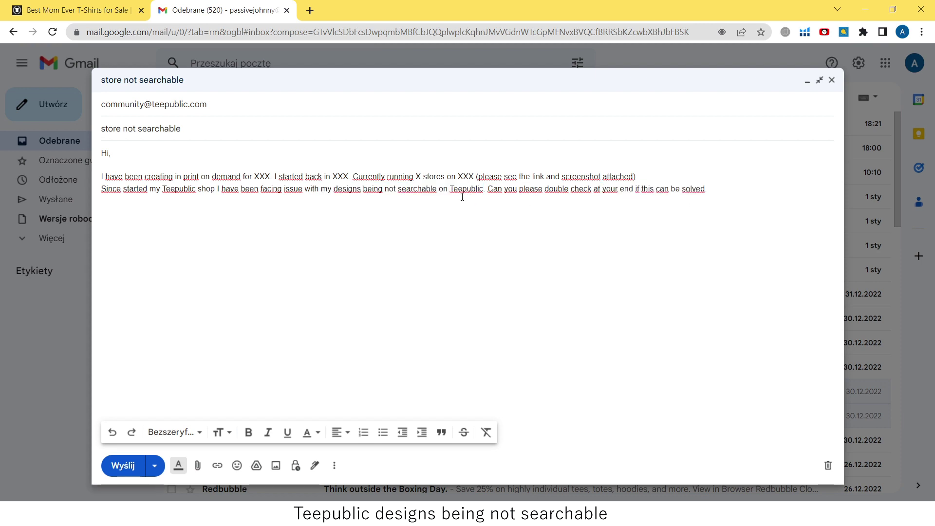